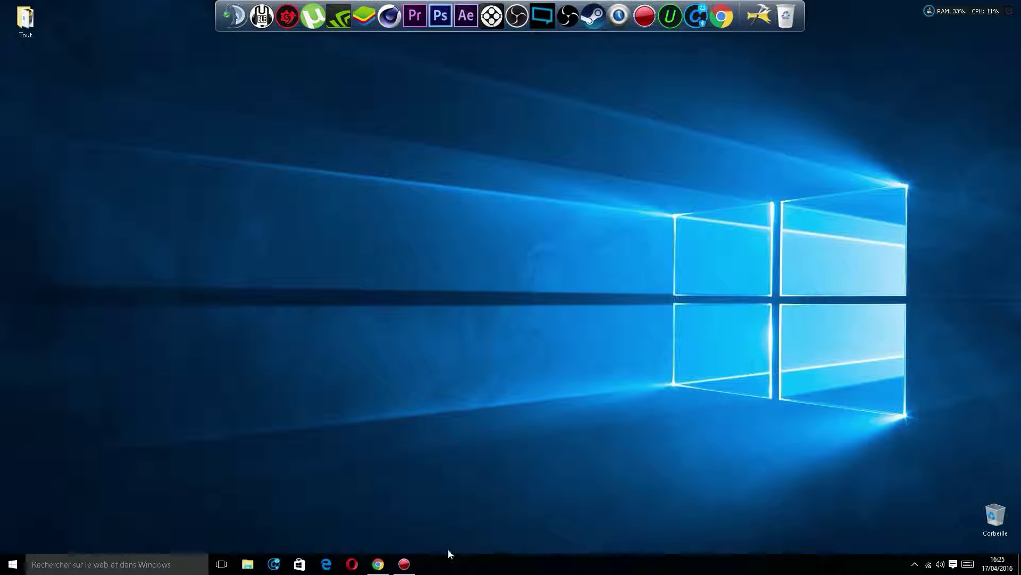
Switch to Chrome and download the free edition of CCleaner from the Piriform website.
click(376, 562)
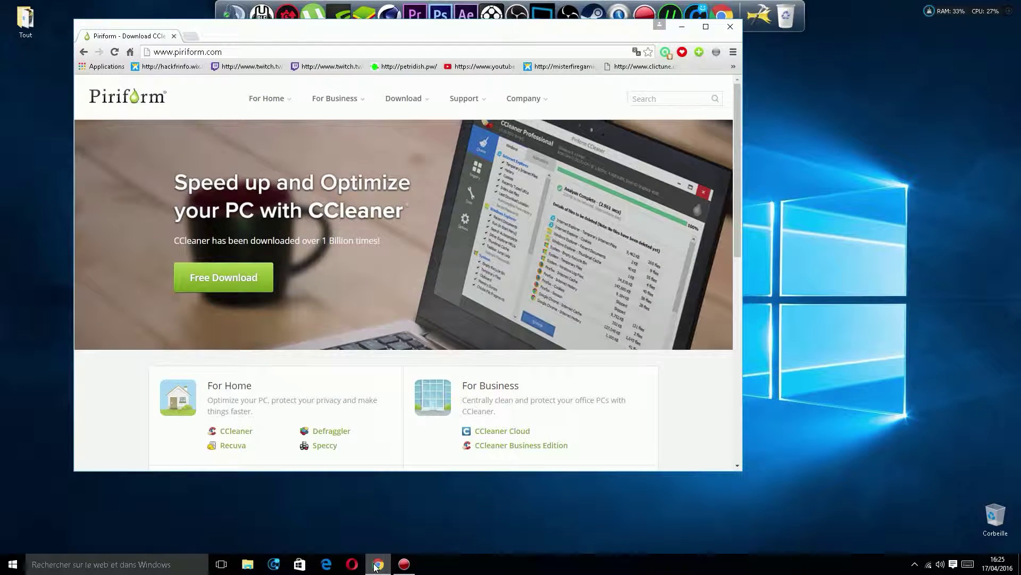
click(706, 27)
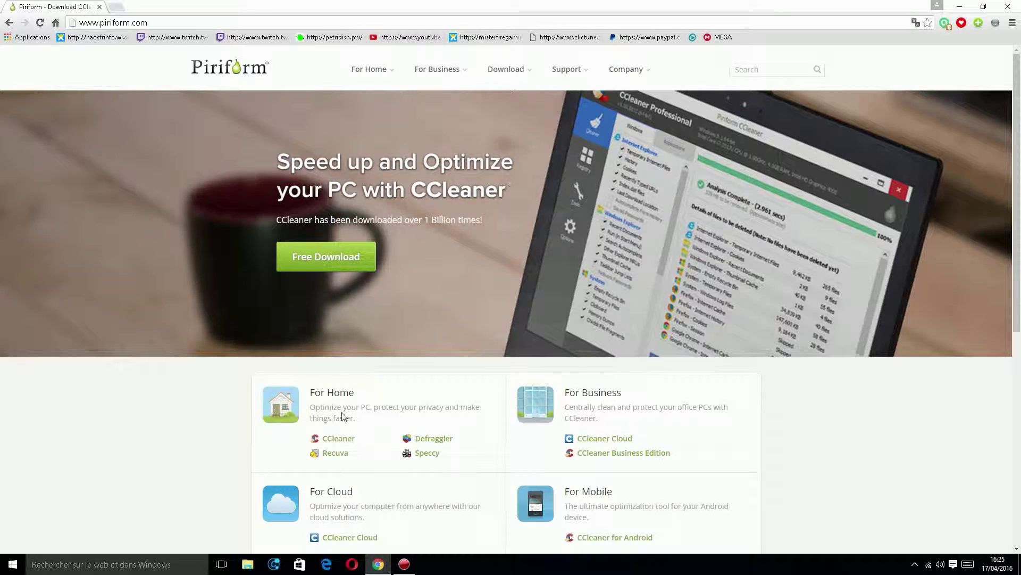
click(306, 248)
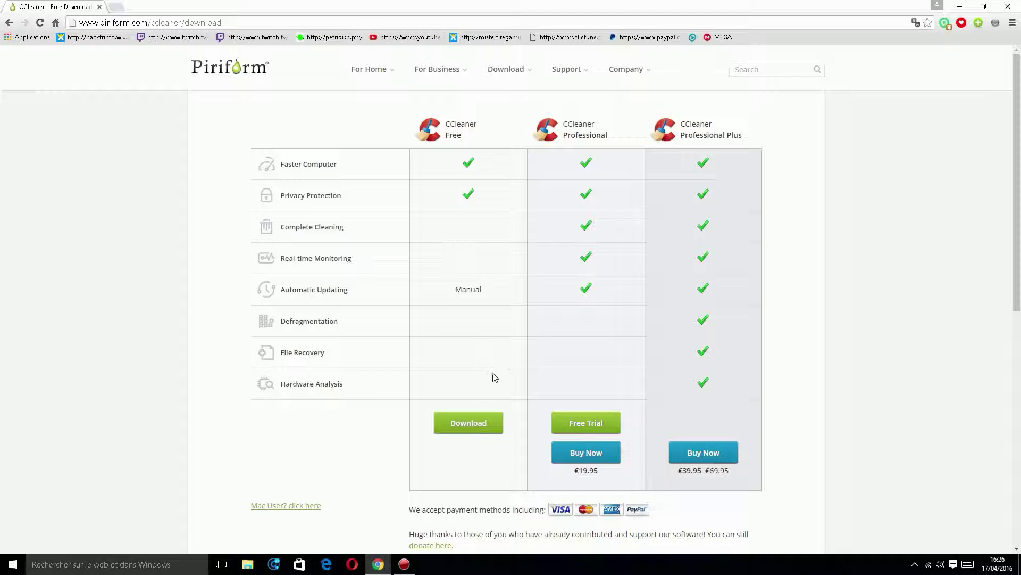
click(480, 433)
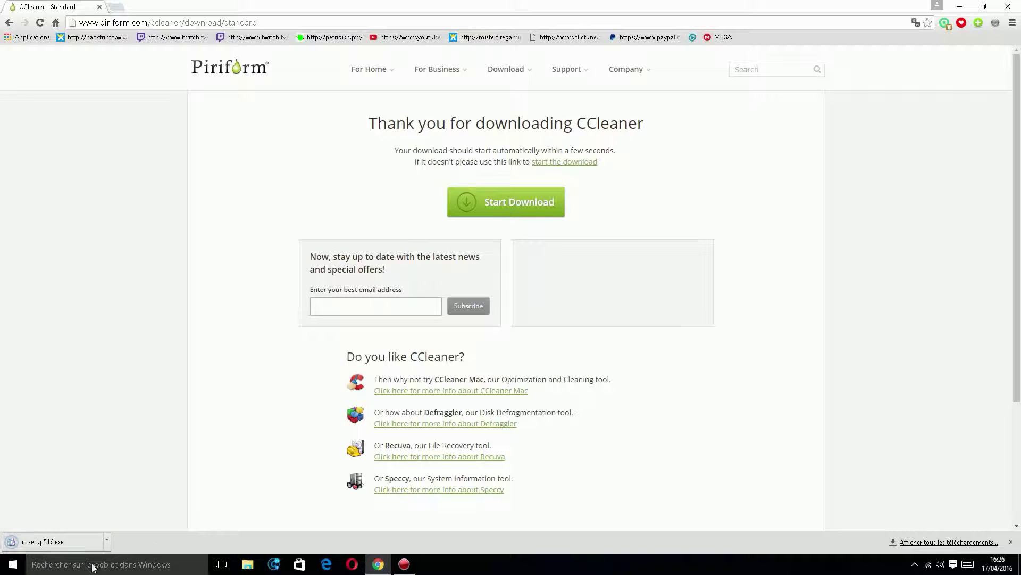
Run the downloaded ccsetup516.exe installer with permission to make changes, and set the setup language to Français.
click(57, 543)
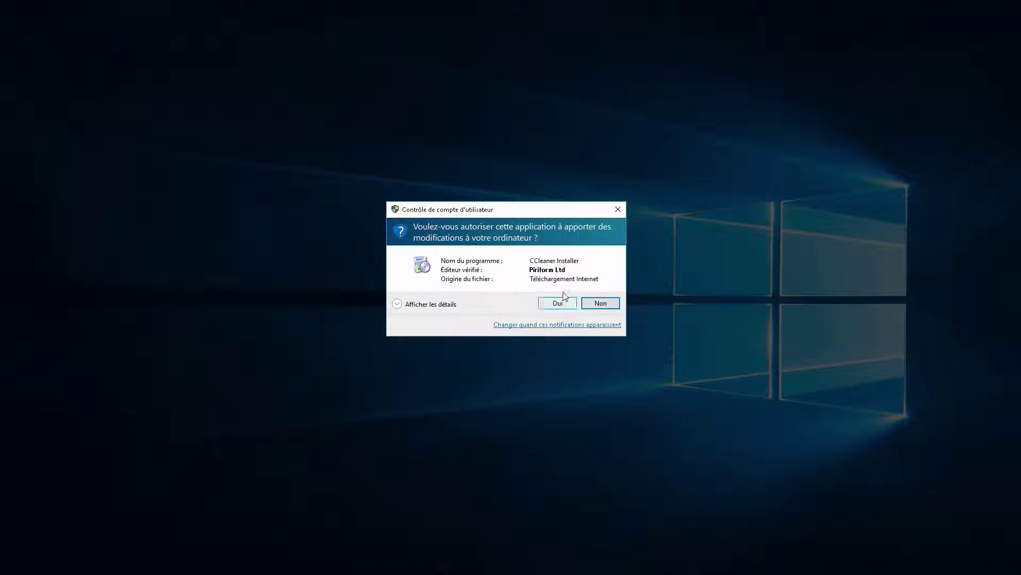
click(558, 303)
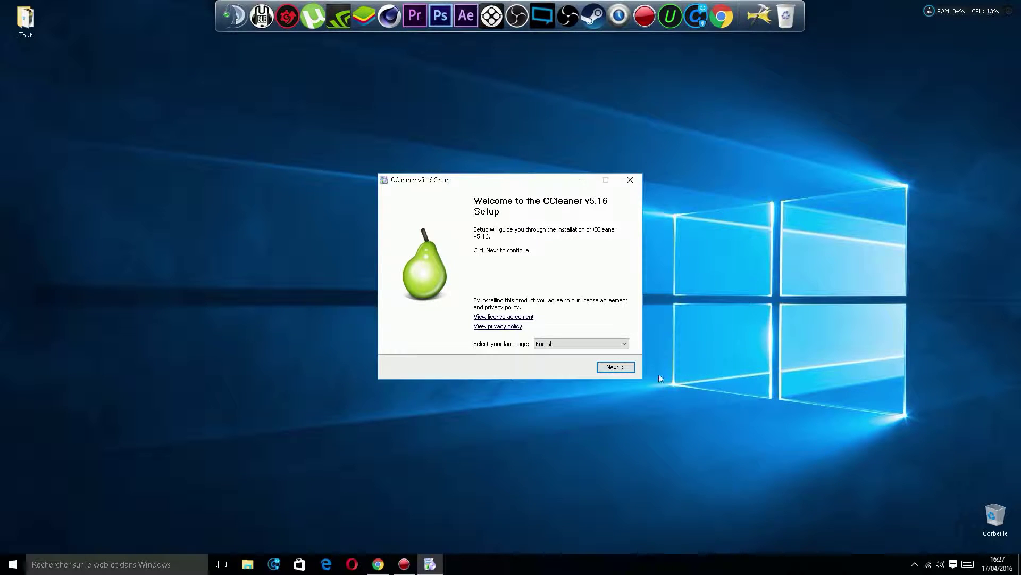
click(564, 344)
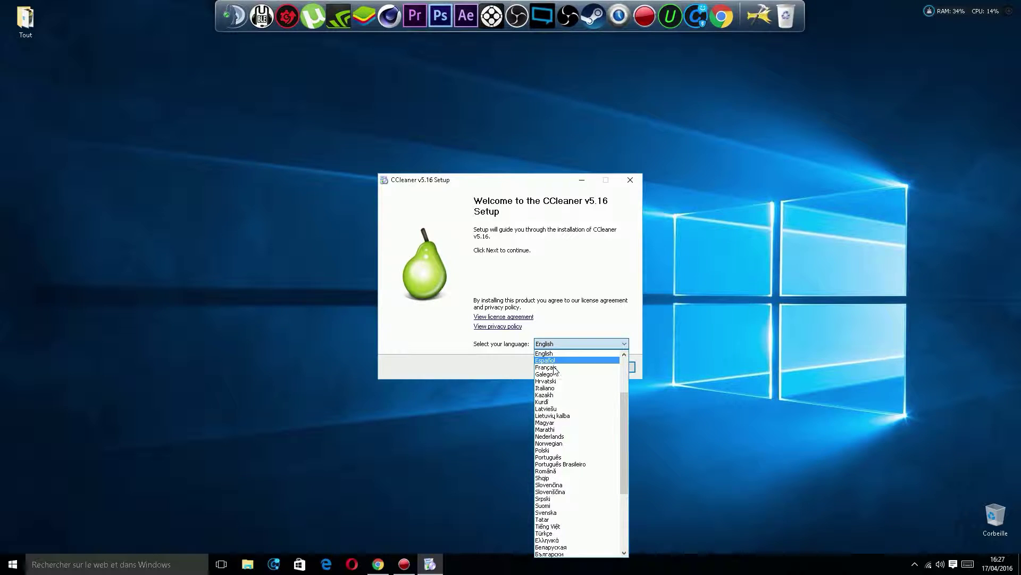
key(Escape)
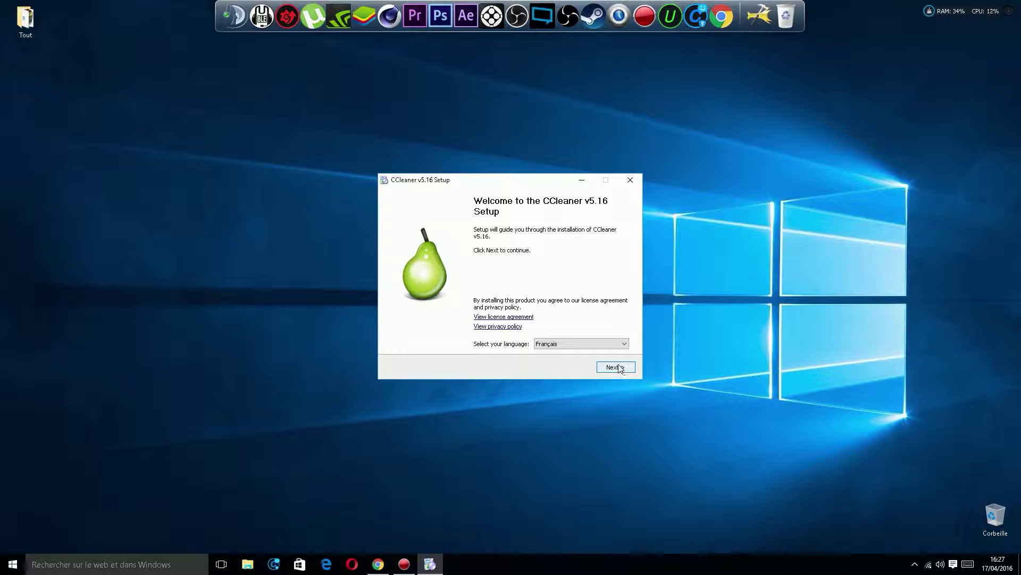
click(615, 368)
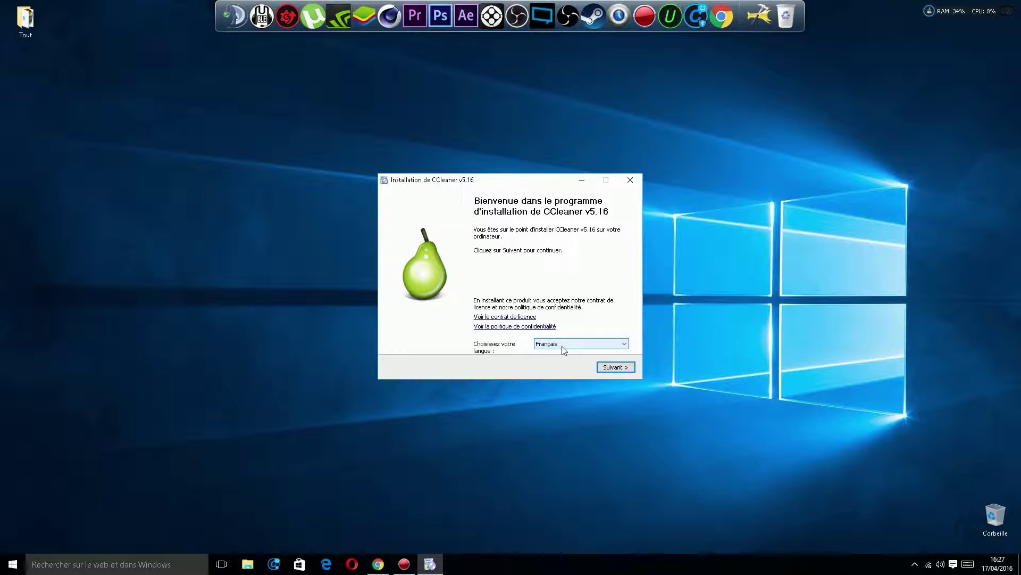
Install CCleaner v5.16 with all default installation options kept, and launch it on finishing the setup.
click(616, 367)
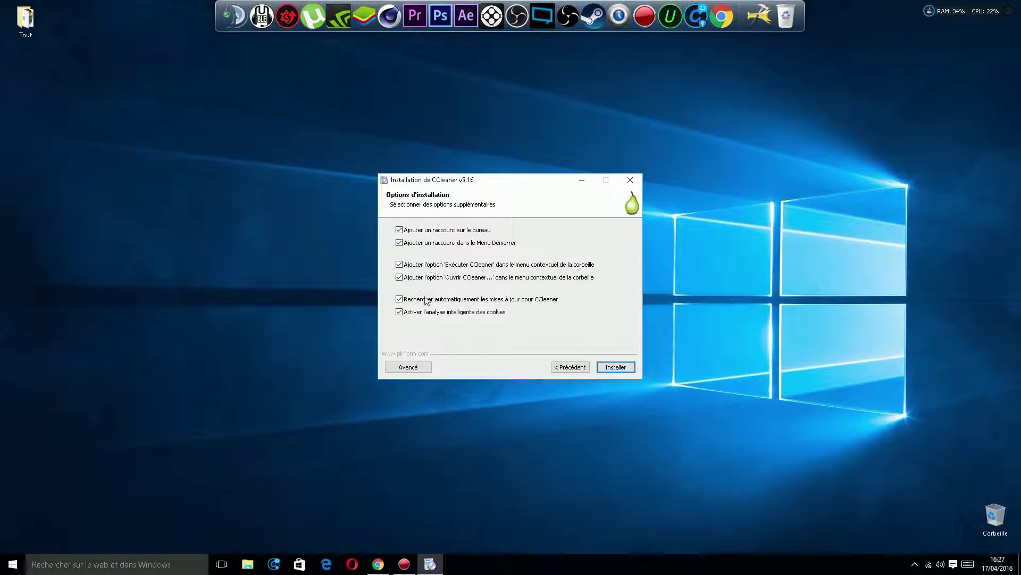
click(612, 366)
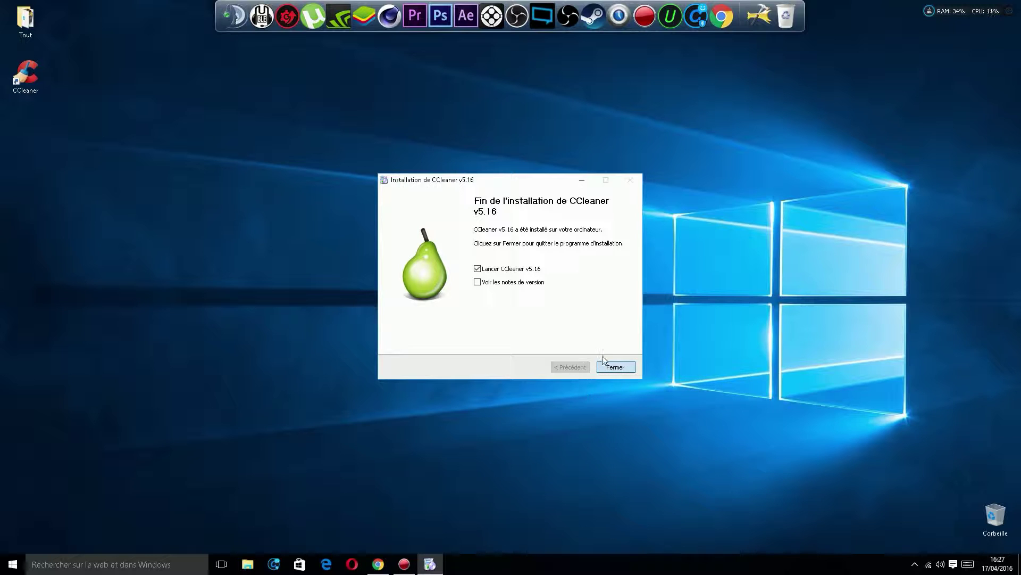
key(Return)
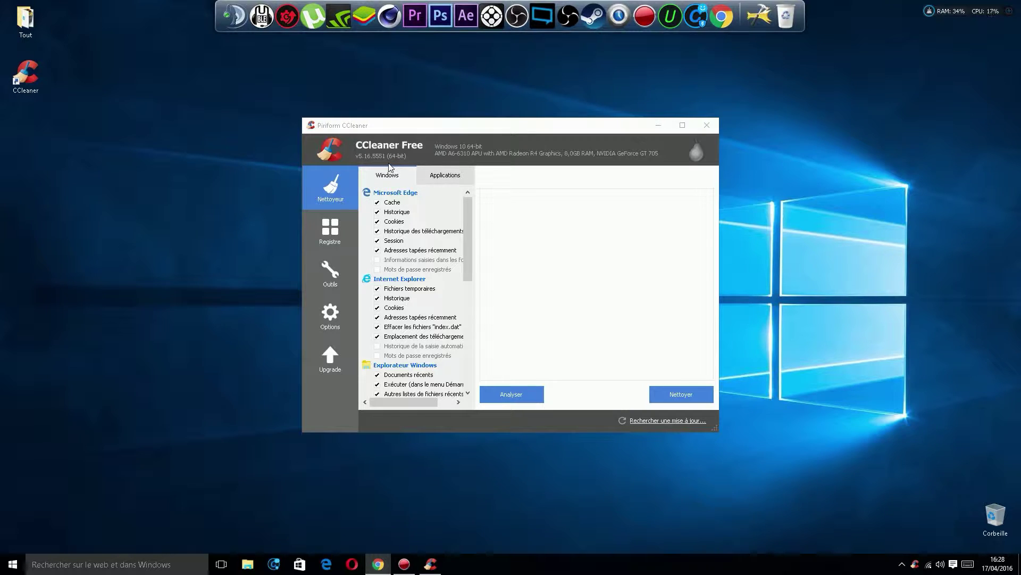
Review the Windows cleaning items for Microsoft Edge, Internet Explorer, Explorateur Windows, Système and Avancé.
scroll(366, 295, down, 2)
scroll(366, 296, down, 2)
scroll(388, 255, up, 4)
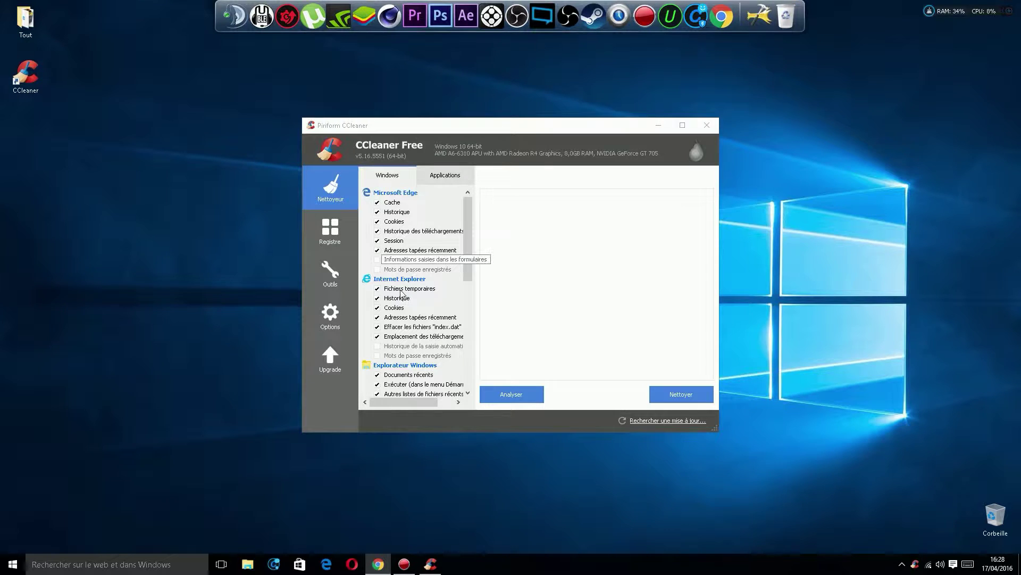
scroll(410, 292, down, 6)
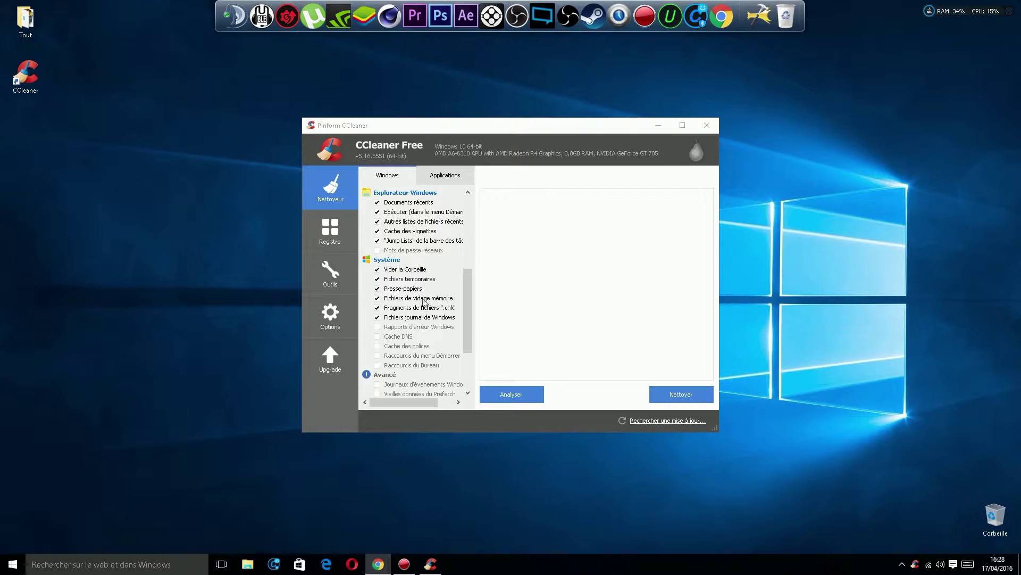
scroll(407, 315, down, 2)
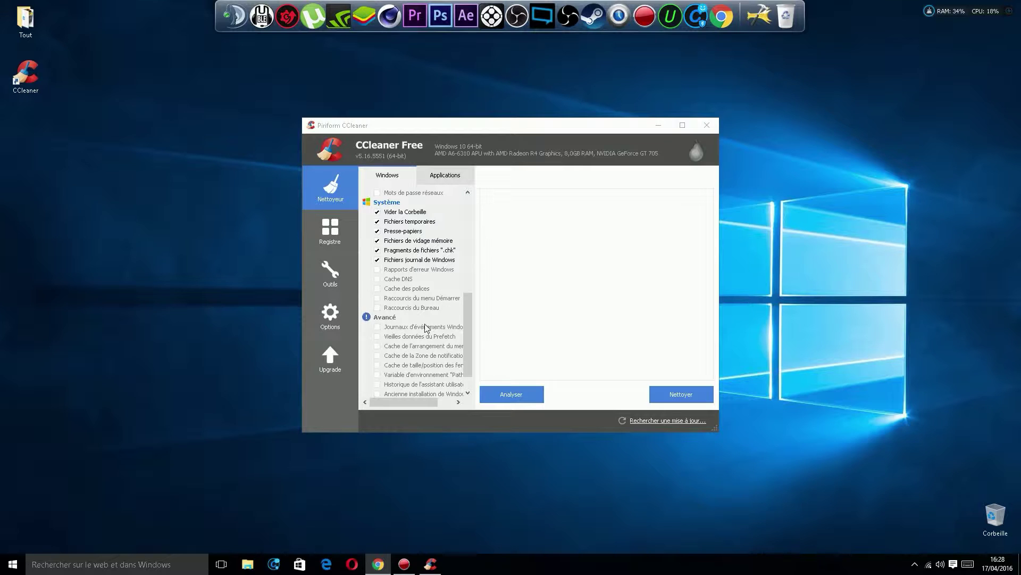
scroll(432, 331, down, 1)
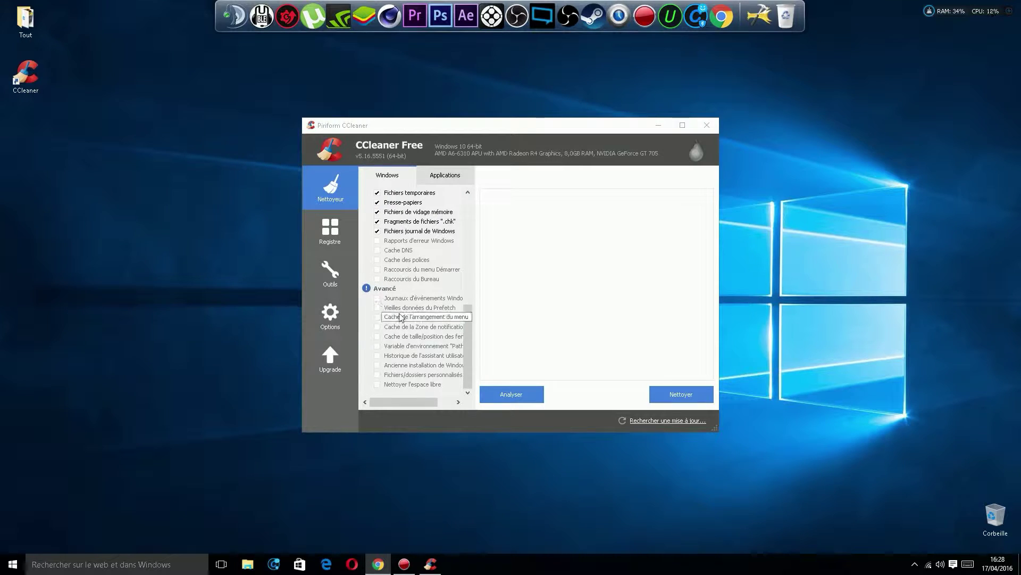
scroll(425, 298, up, 8)
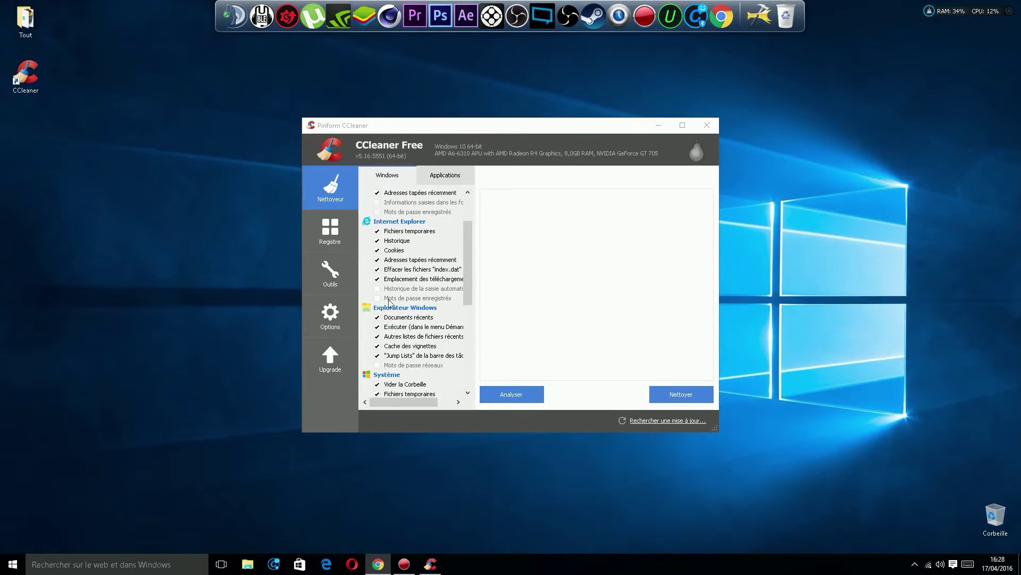
Review the cleaning items for installed applications, from Firefox, Opera and Google Chrome through to the Utilitaires and Windows groups.
click(445, 176)
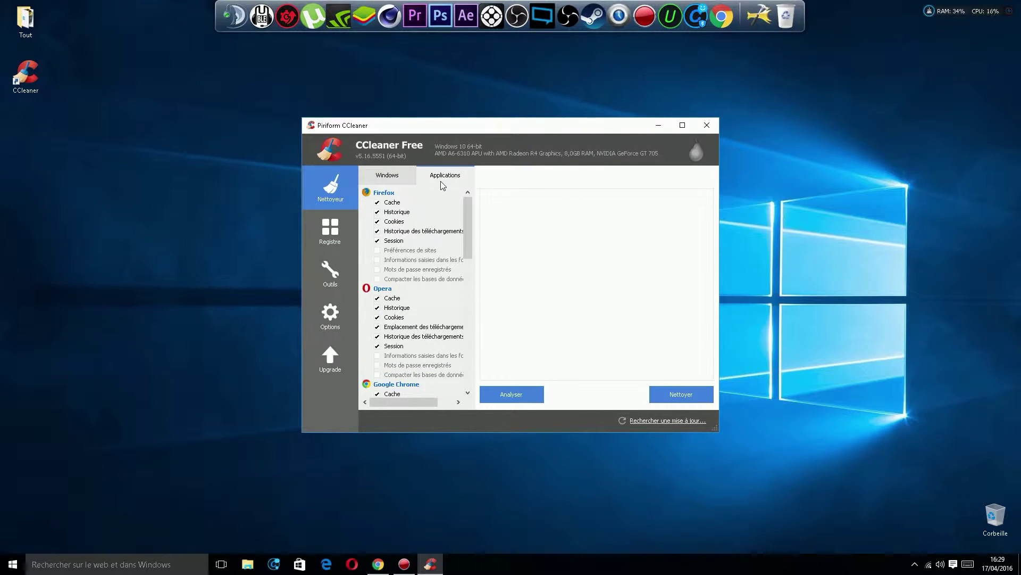
scroll(428, 311, down, 5)
scroll(426, 312, down, 4)
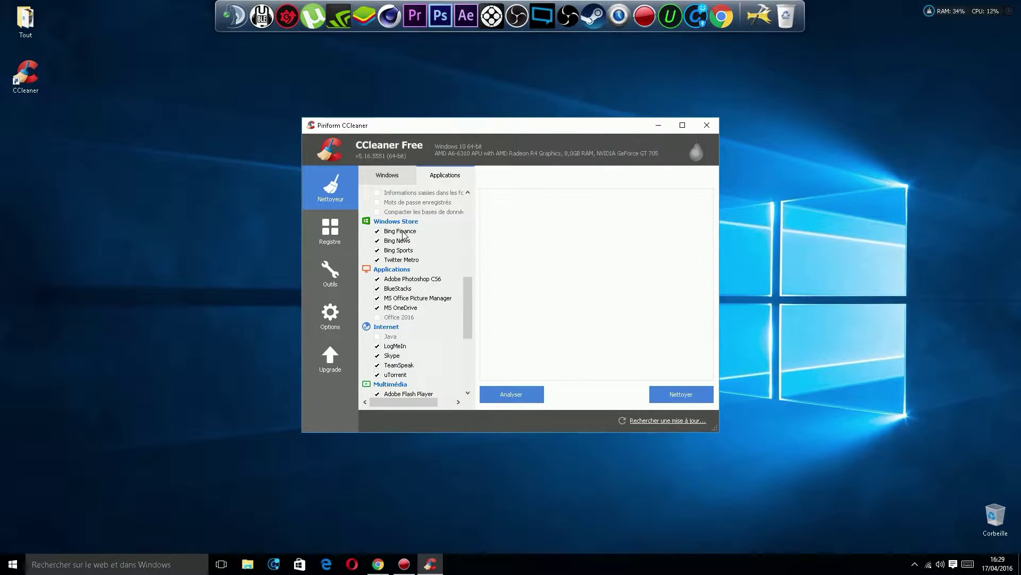
scroll(406, 236, up, 9)
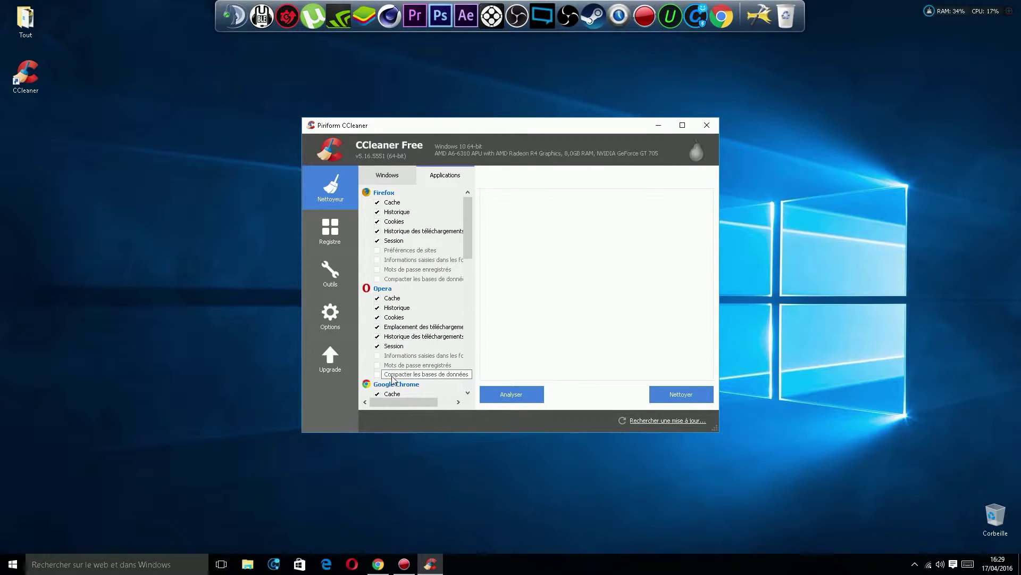
scroll(392, 385, down, 1)
scroll(392, 385, down, 1)
scroll(392, 377, up, 2)
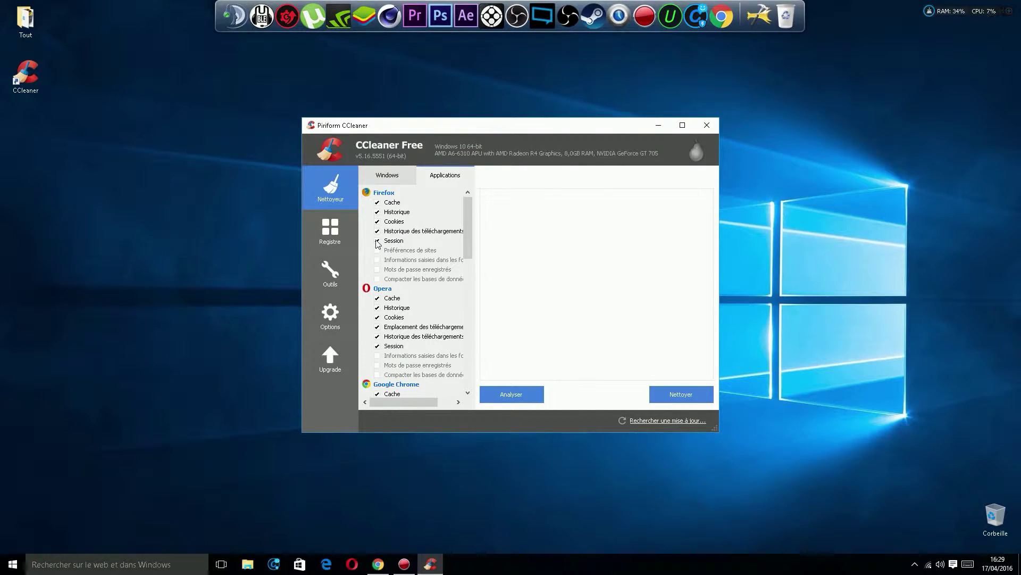
scroll(376, 242, down, 10)
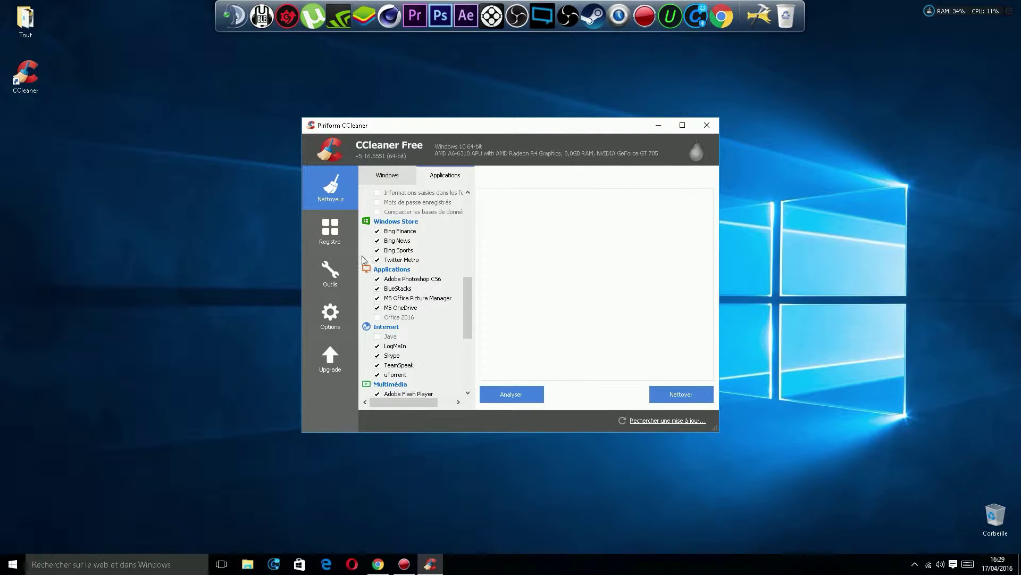
scroll(421, 302, down, 1)
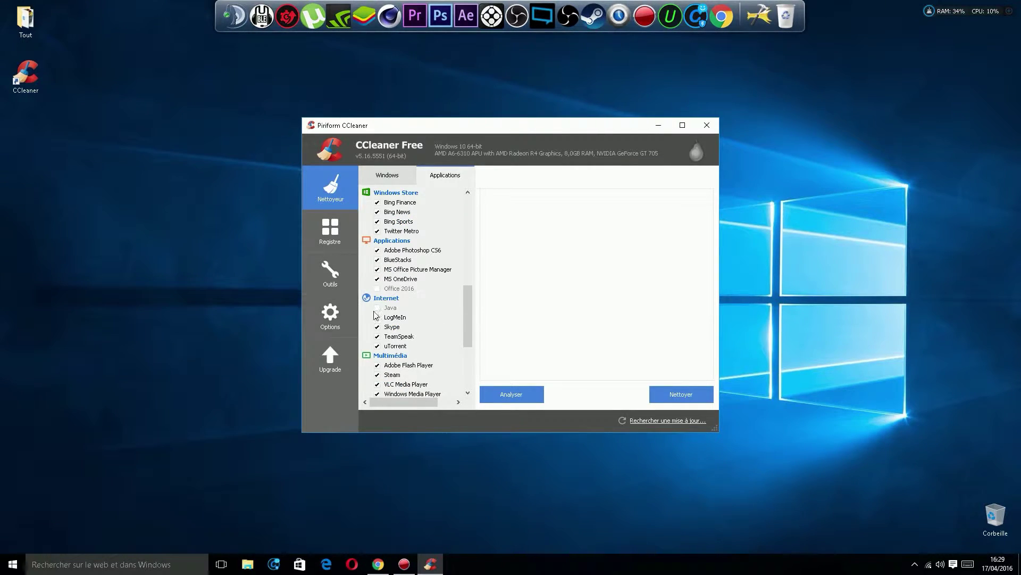
scroll(383, 319, down, 4)
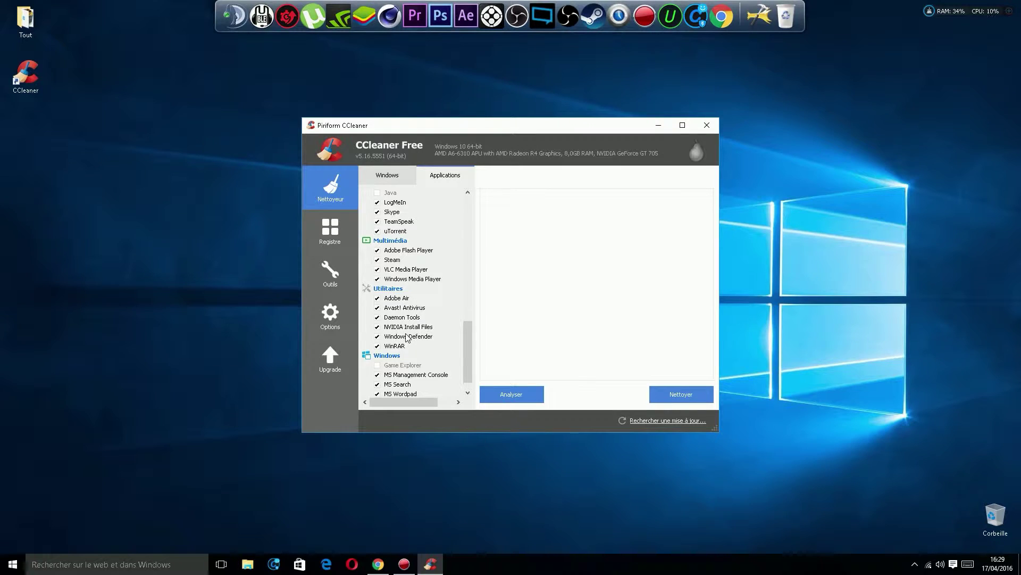
scroll(407, 338, down, 1)
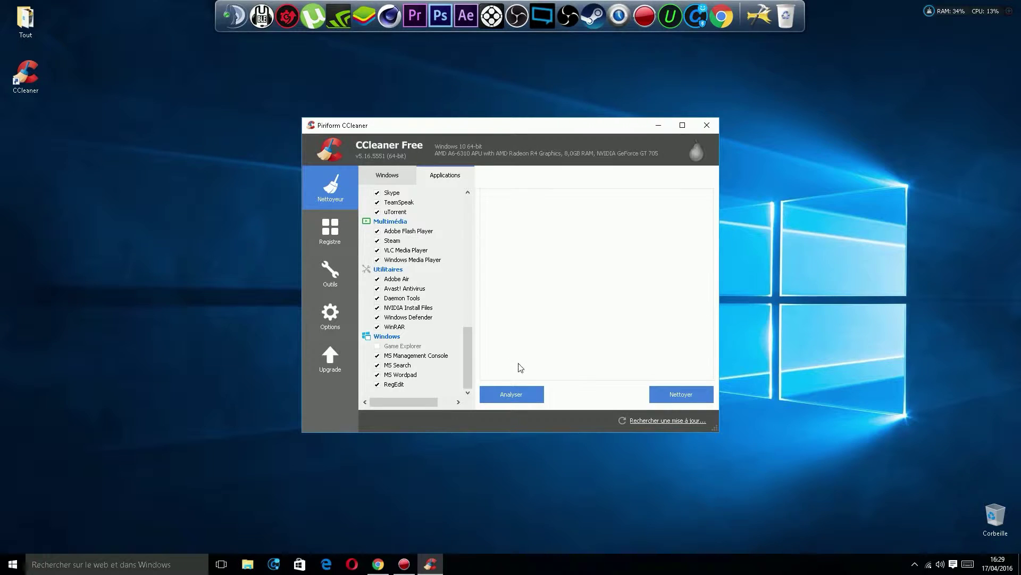
Analyse the selected cleaning items, letting Google Chrome be closed, then permanently delete the listed files and close CCleaner.
click(512, 394)
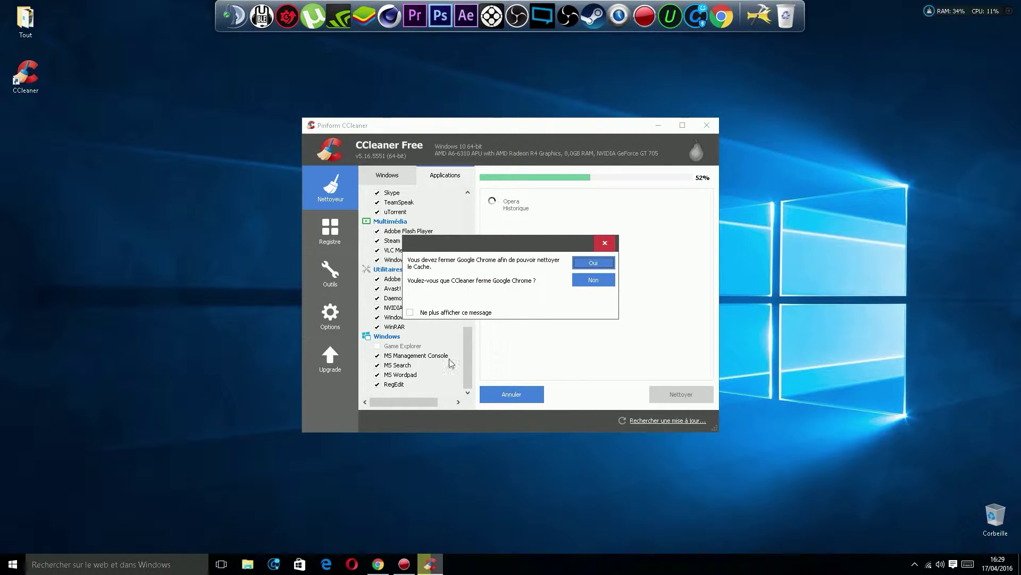
click(597, 264)
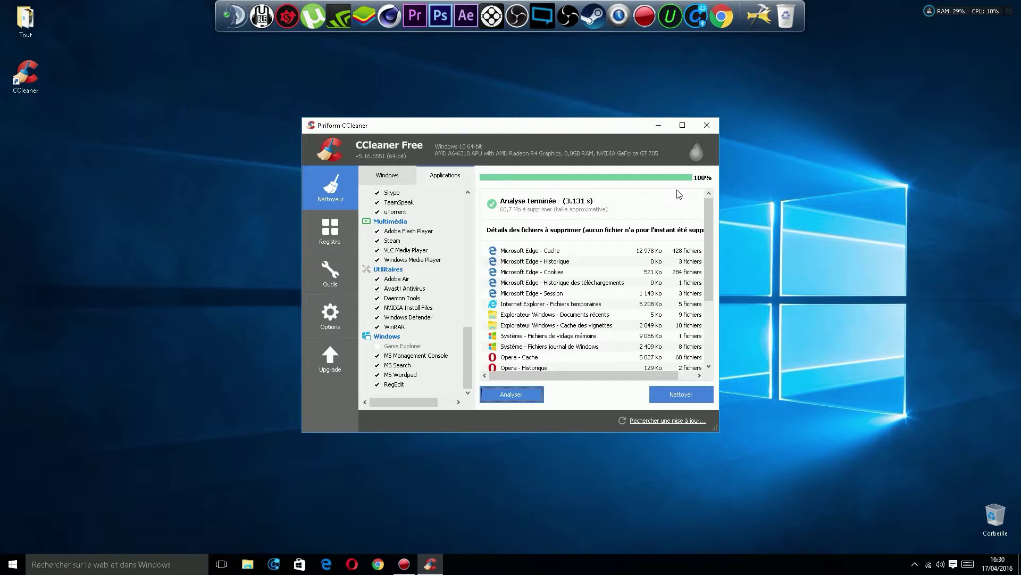
click(673, 395)
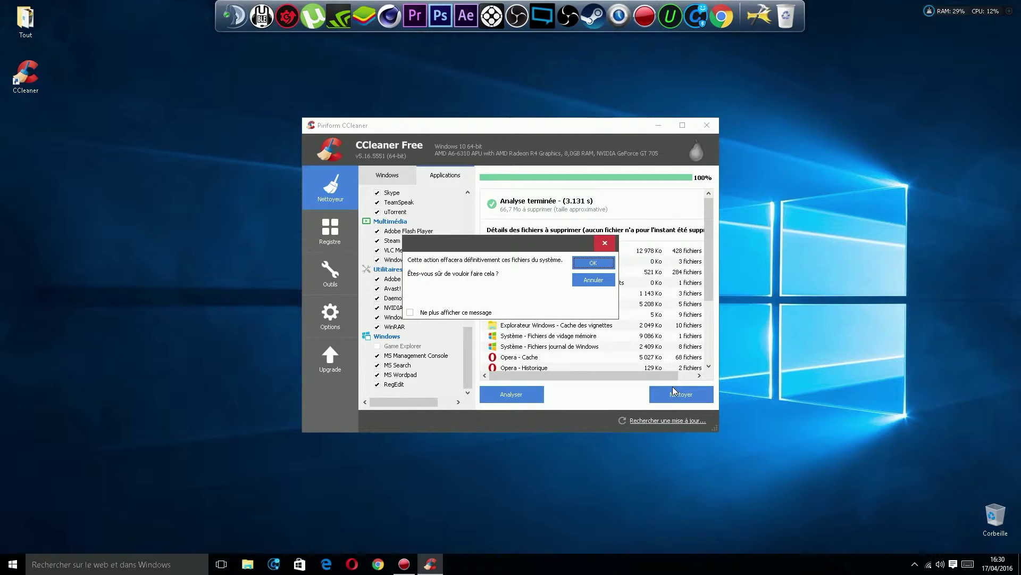
click(585, 260)
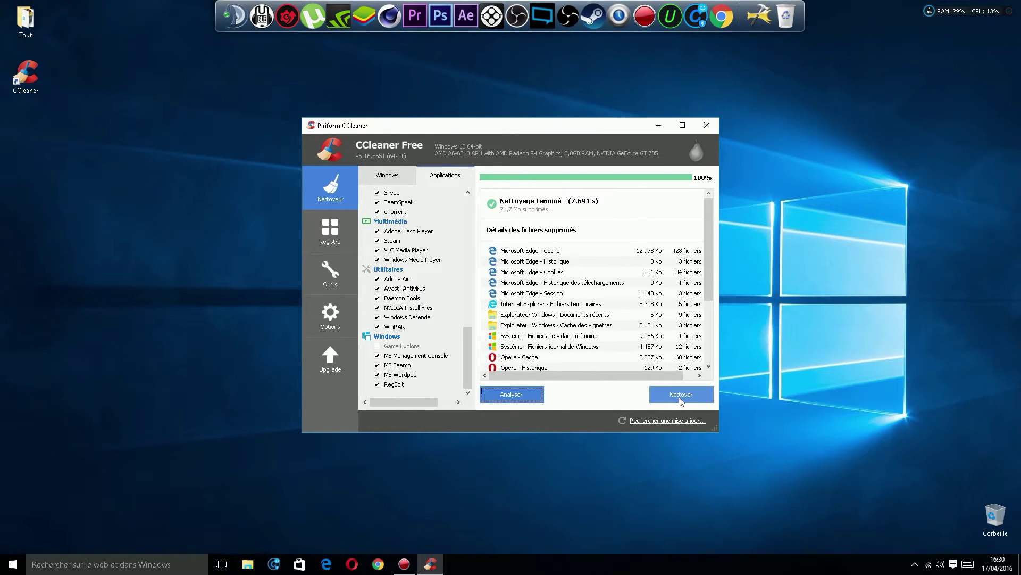
click(706, 126)
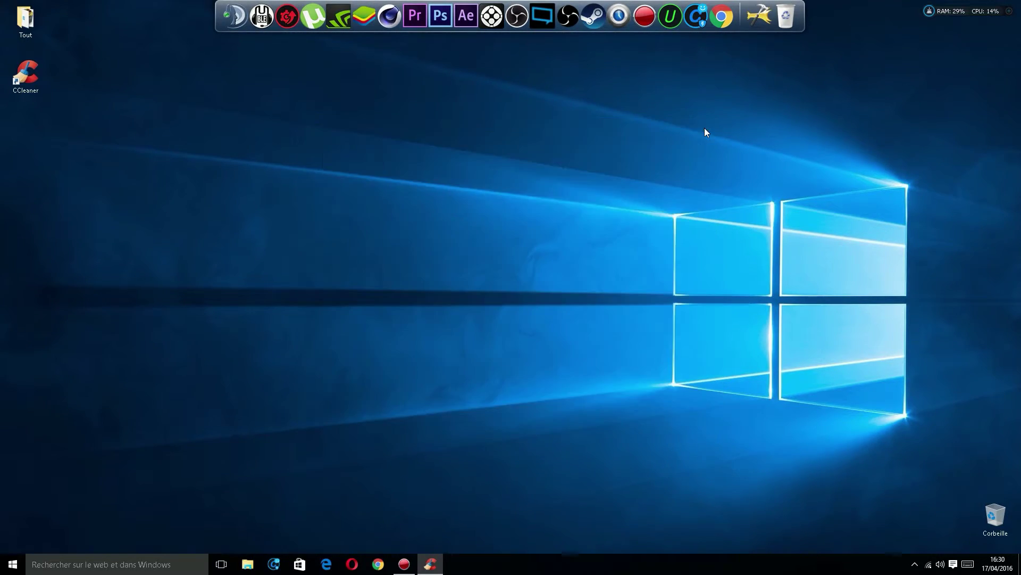